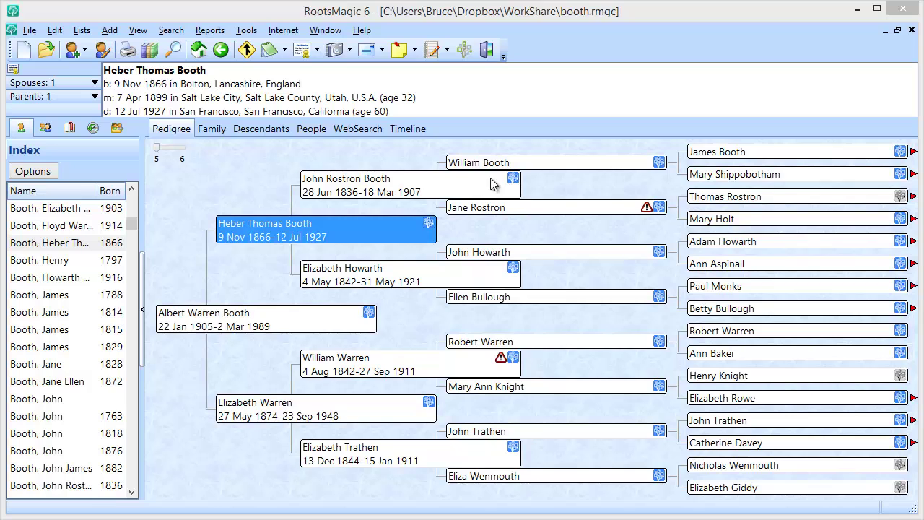
# Step: Open the FamilySearch notes of the highlighted person's father and read the full note about the certified birth entry
pyautogui.click(516, 178)
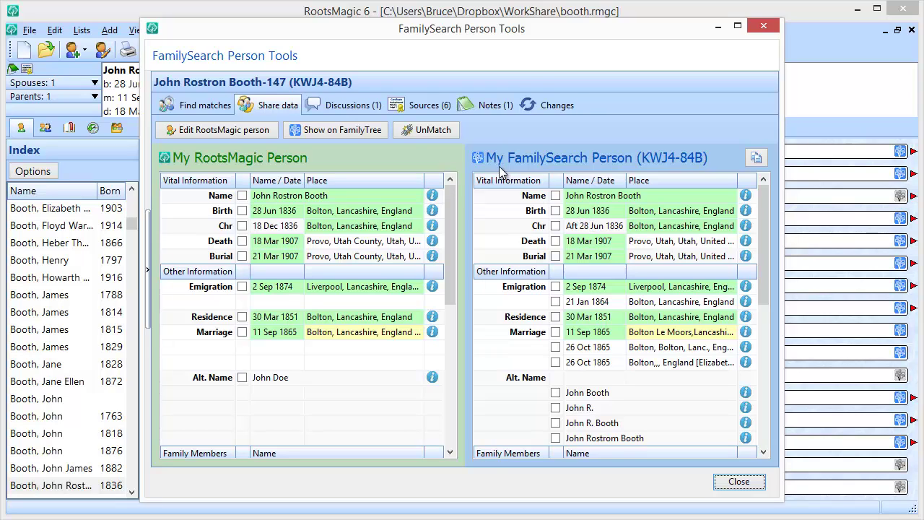
pyautogui.click(484, 107)
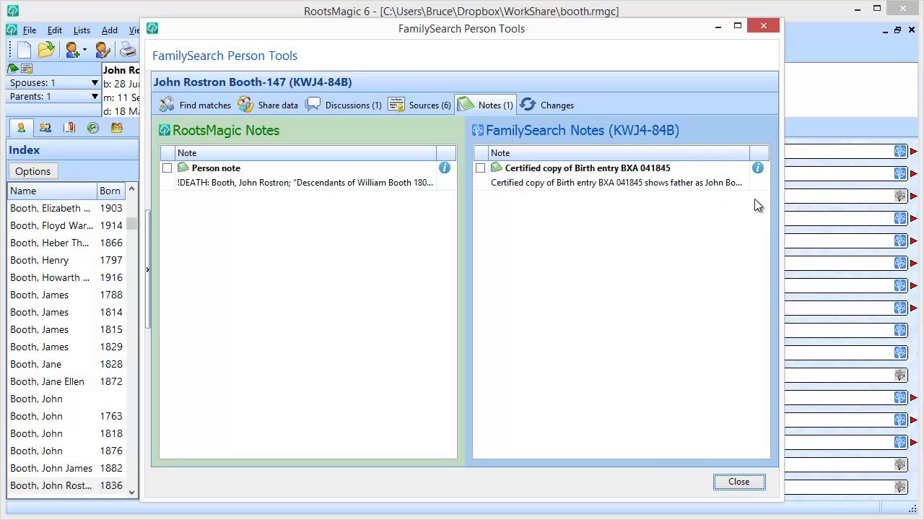
pyautogui.click(757, 168)
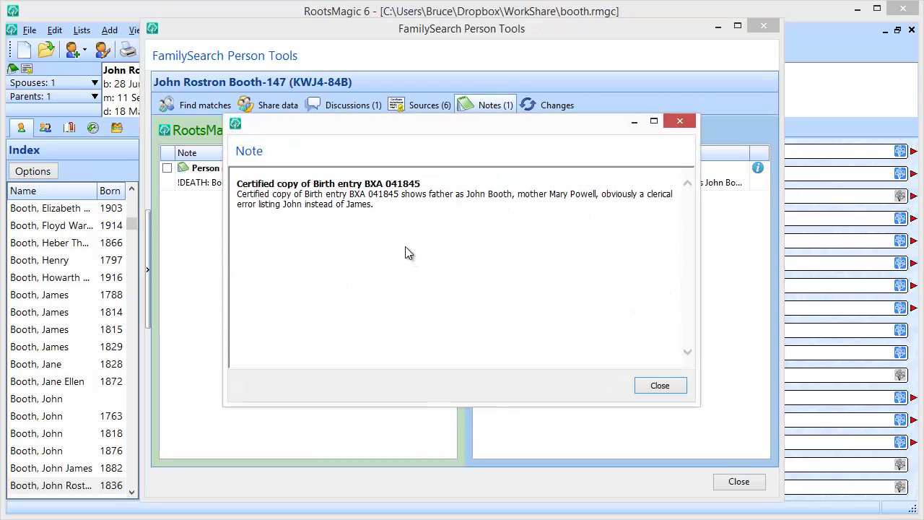
pyautogui.click(650, 386)
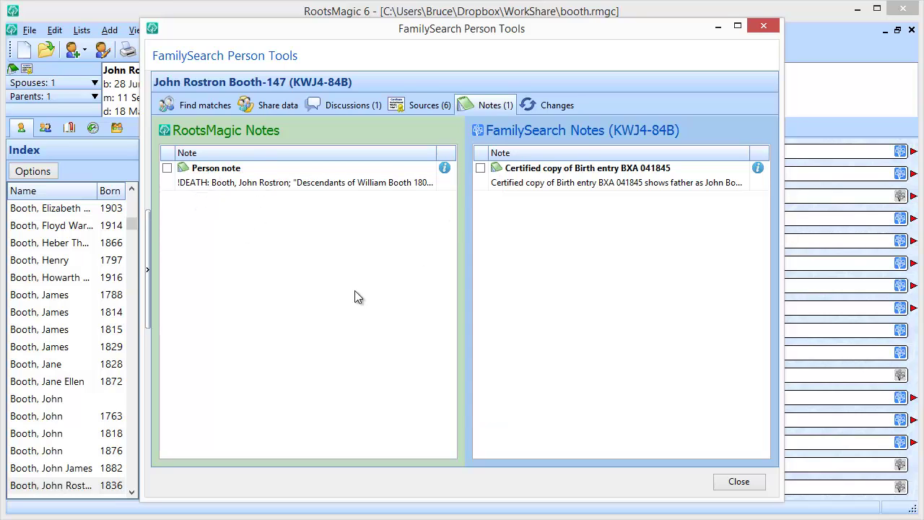
# Step: Prepare the RootsMagic person note for FamilySearch, attaching it to the person and removing the "!DEATH:" prefix from its text
pyautogui.click(168, 169)
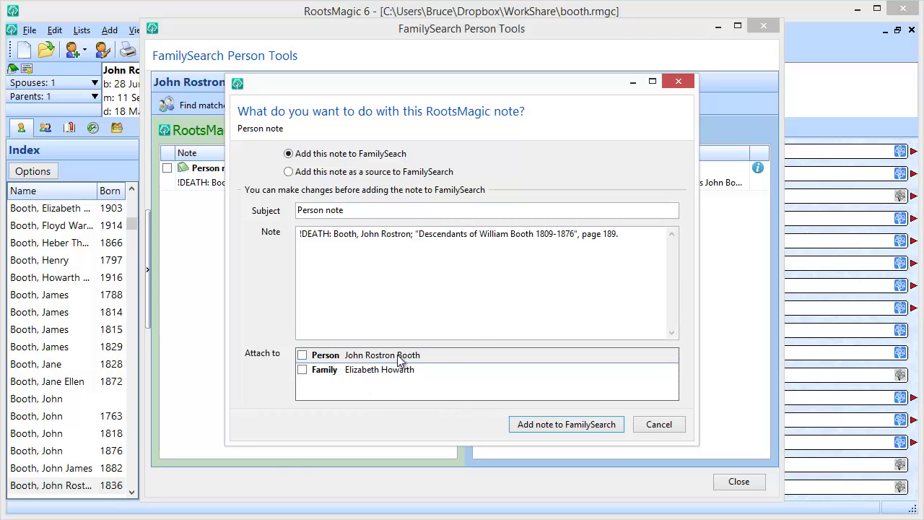
pyautogui.click(302, 355)
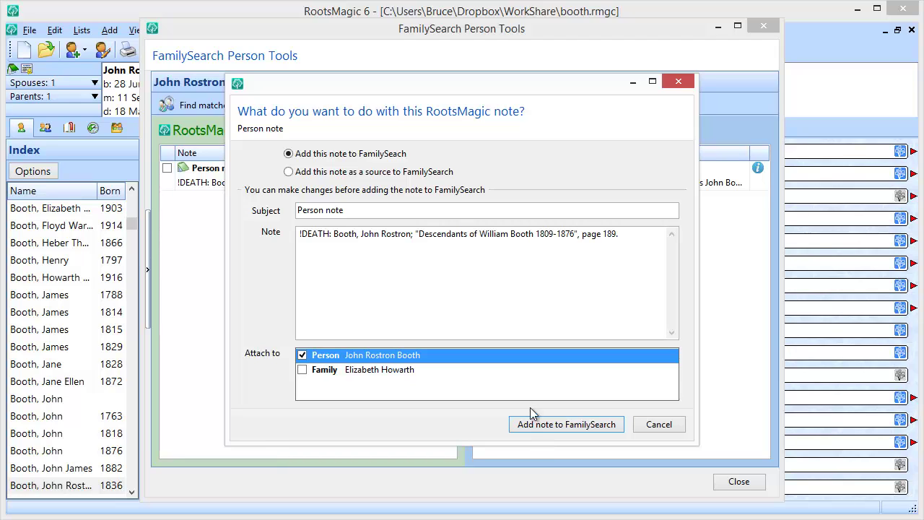
pyautogui.click(356, 208)
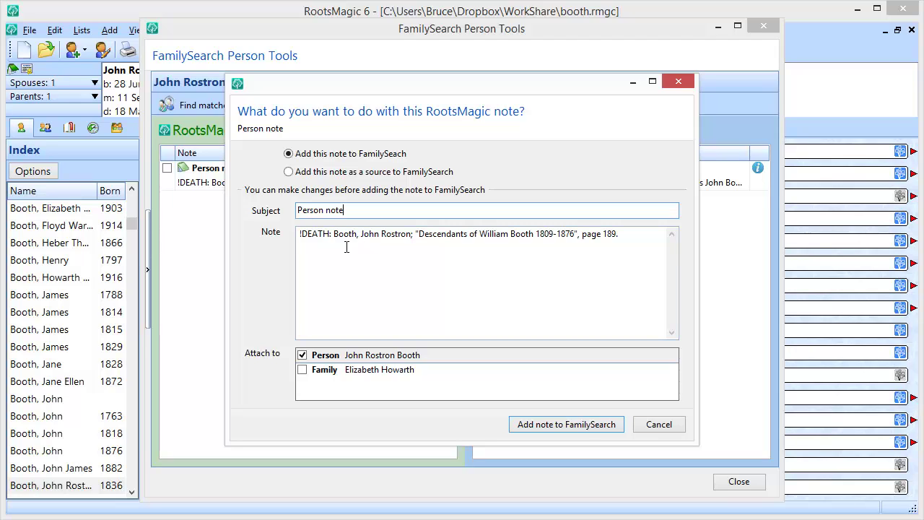
pyautogui.click(334, 235)
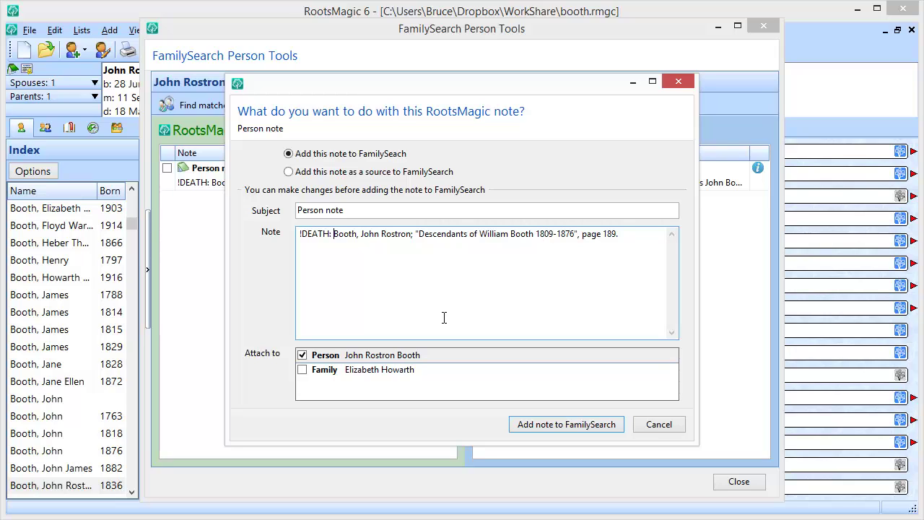
pyautogui.press('BackSpace')
pyautogui.press('BackSpace')
pyautogui.press('BackSpace')
pyautogui.press('BackSpace')
pyautogui.press('BackSpace')
pyautogui.press('BackSpace')
pyautogui.press('BackSpace')
pyautogui.press('BackSpace')
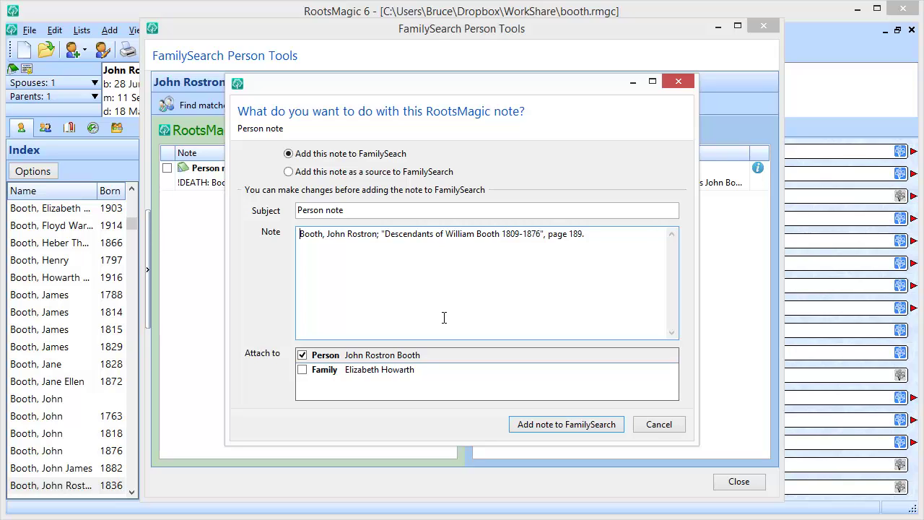
# Step: Replace the word "Person" in the note's subject with "Death"
pyautogui.click(374, 211)
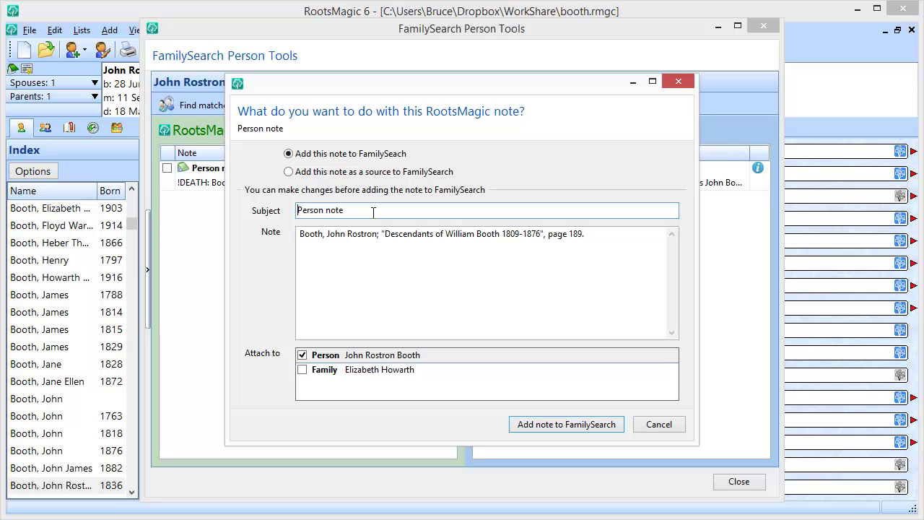
pyautogui.press('Delete')
pyautogui.press('Delete')
pyautogui.press('Delete')
pyautogui.press('Delete')
pyautogui.press('Delete')
pyautogui.press('Delete')
pyautogui.press('Delete')
pyautogui.write('Death')
# Step: Switch to adding the note as a FamilySearch source, title it after the cited book, and attach it to Death
pyautogui.click(349, 179)
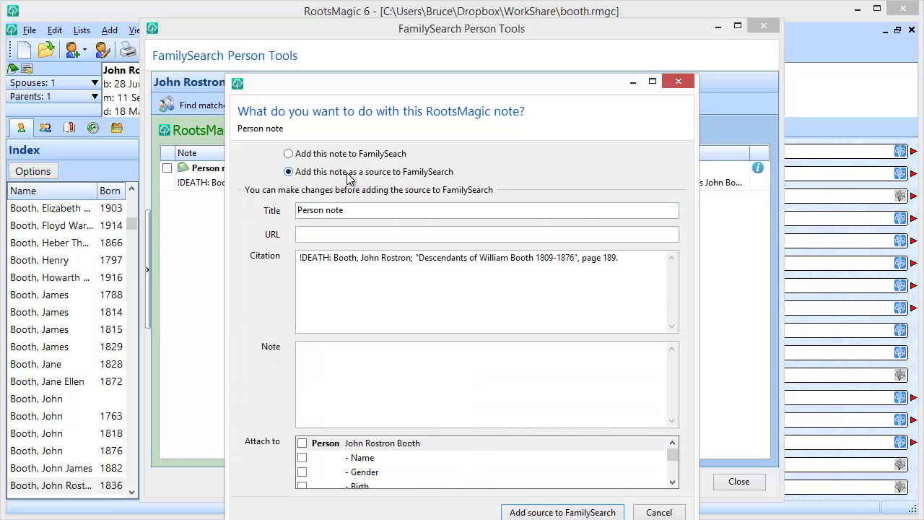
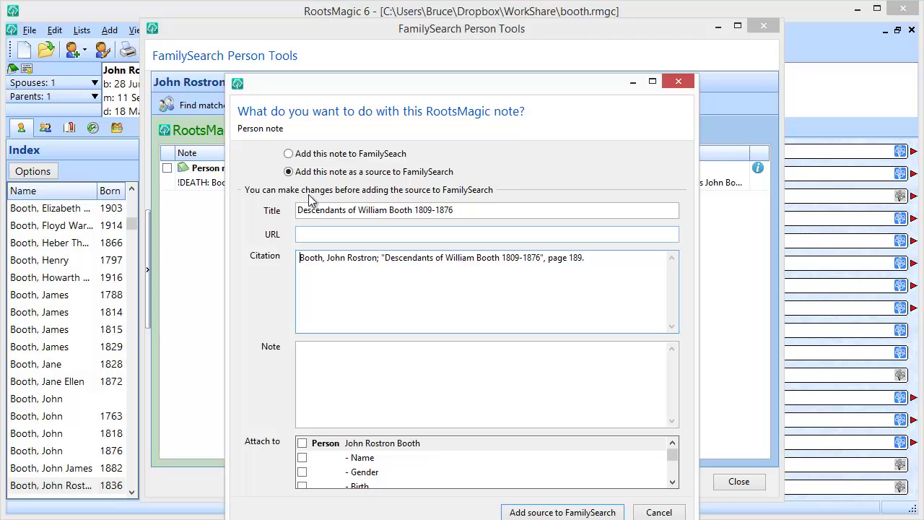
pyautogui.click(672, 482)
pyautogui.click(671, 482)
pyautogui.click(671, 482)
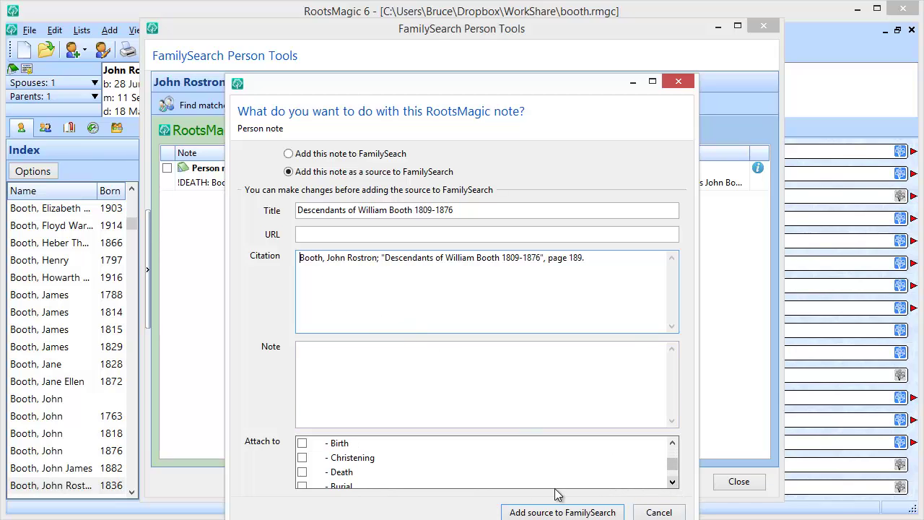
pyautogui.click(302, 471)
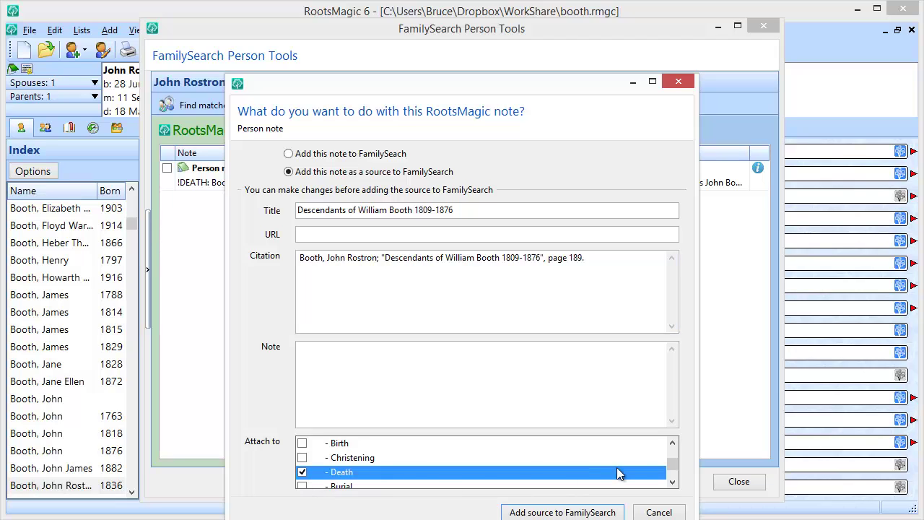
pyautogui.moveTo(673, 466); pyautogui.dragTo(673, 449)
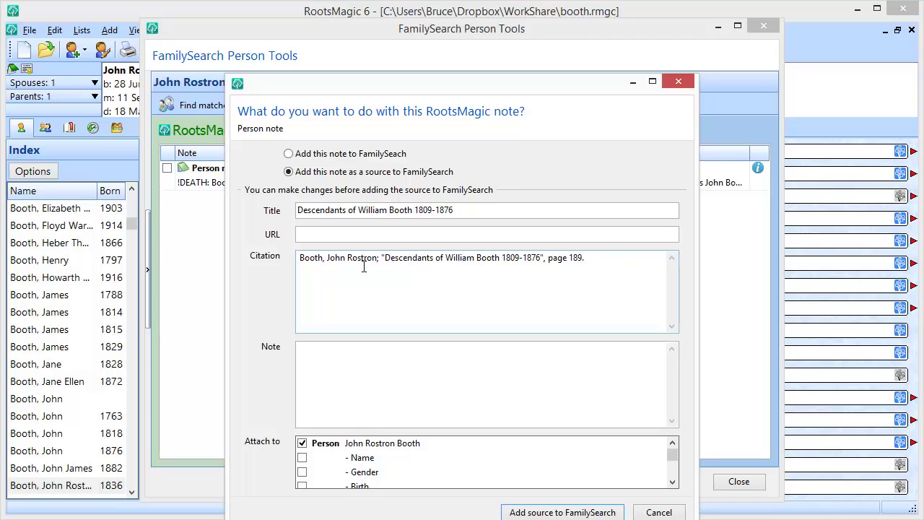
# Step: Check the URL and Note fields of the prepared source and cancel adding it to FamilySearch
pyautogui.click(332, 235)
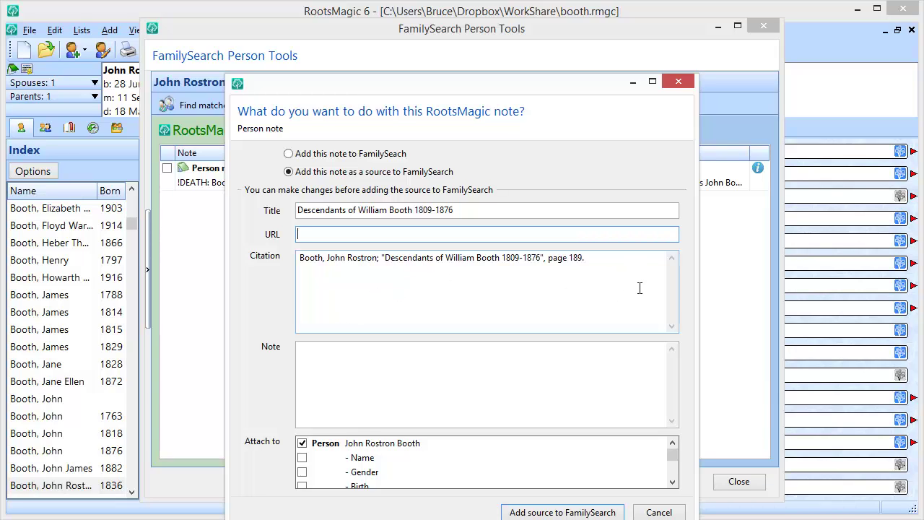
pyautogui.click(400, 394)
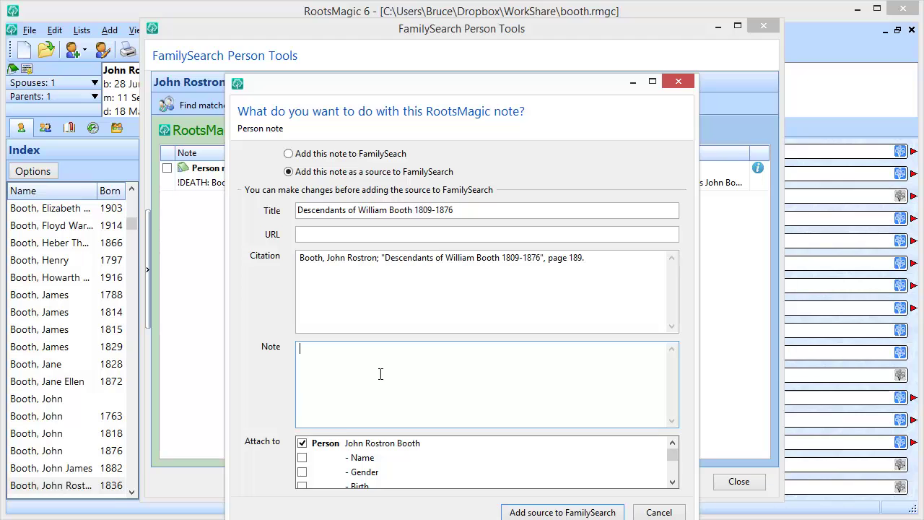
pyautogui.moveTo(402, 90); pyautogui.dragTo(392, 57)
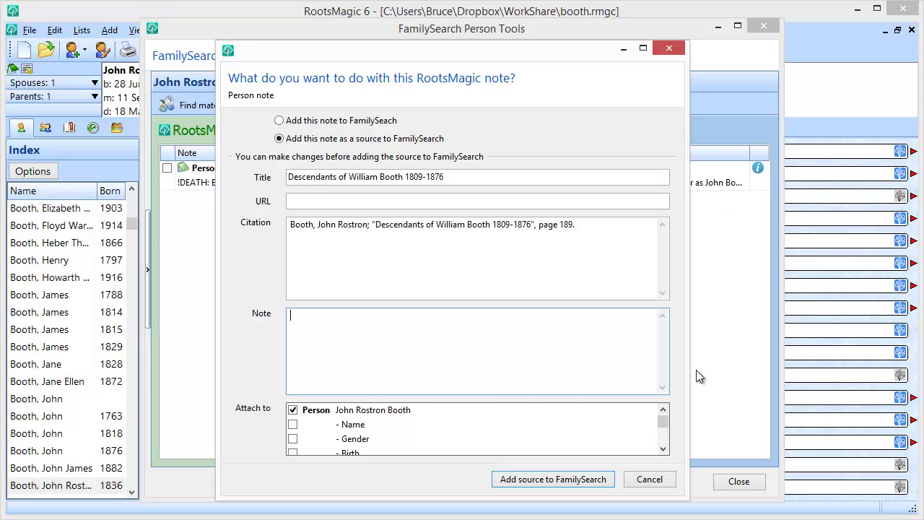
pyautogui.click(650, 479)
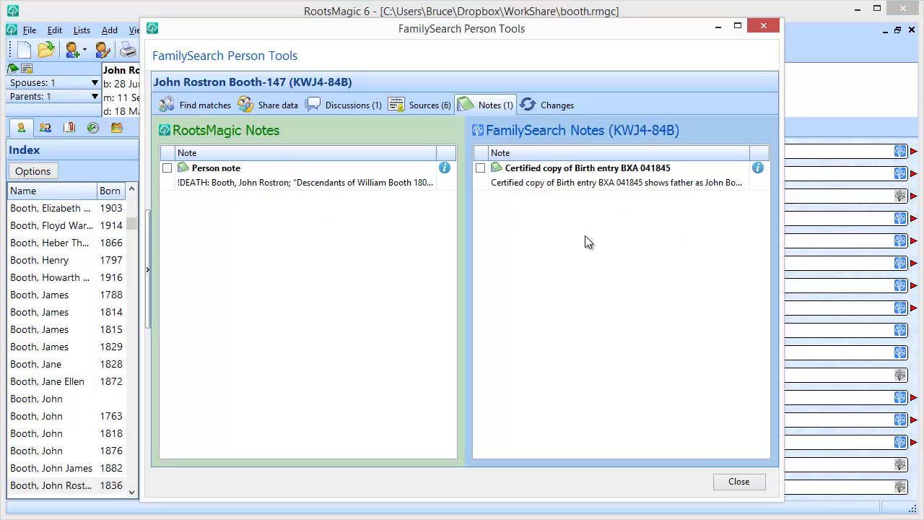
# Step: Look through the person's RootsMagic and FamilySearch sources, and return to the notes comparison
pyautogui.click(417, 106)
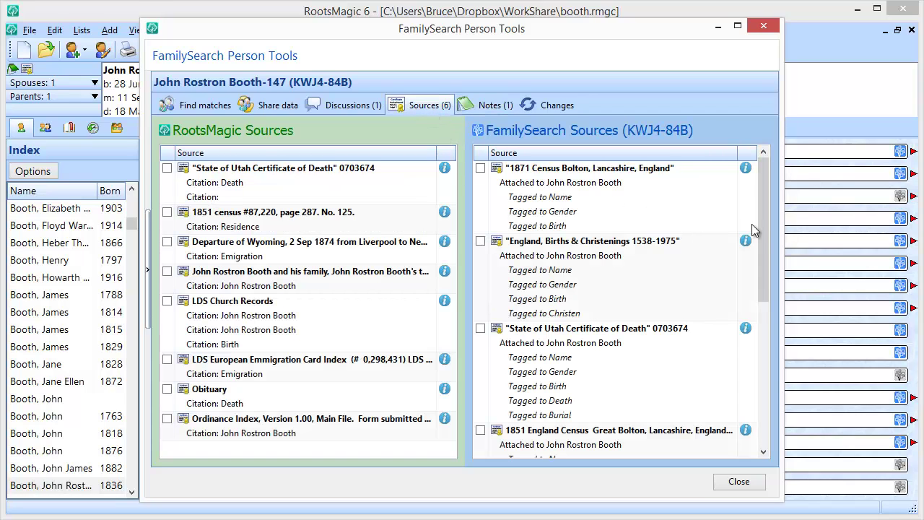
pyautogui.scroll(-5, 754, 251)
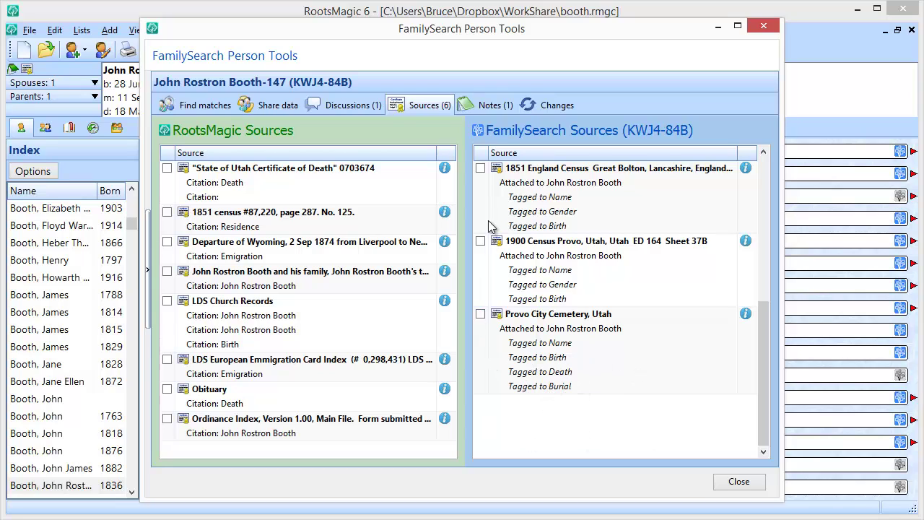
pyautogui.click(491, 106)
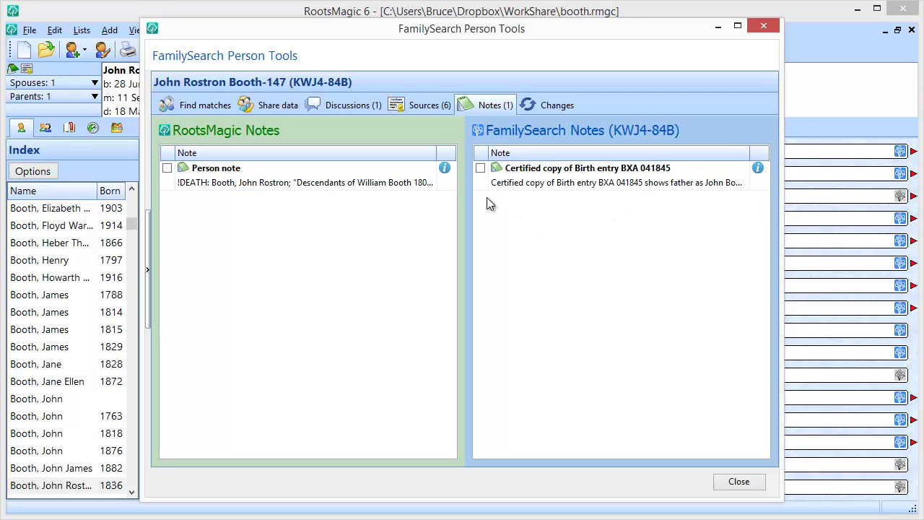
# Step: Select the FamilySearch birth entry note and review the options for deleting it and editing it on FamilySearch
pyautogui.click(481, 167)
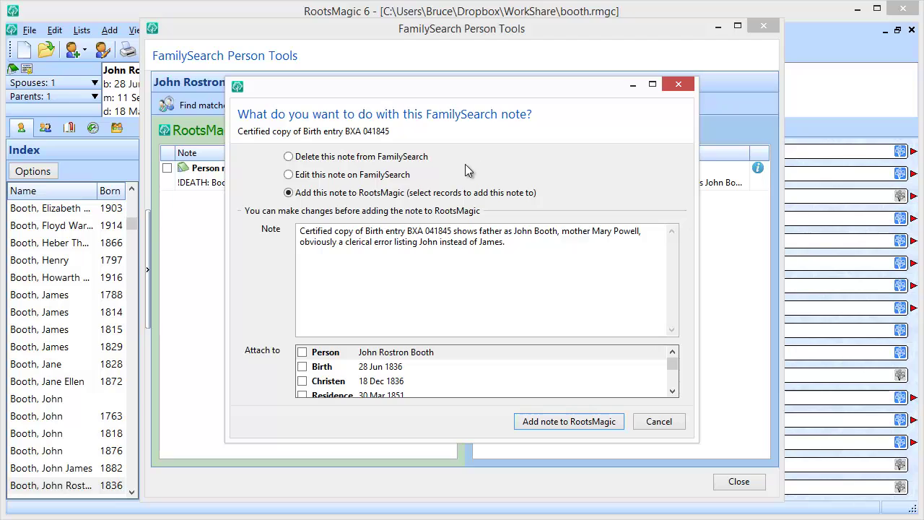
pyautogui.click(306, 158)
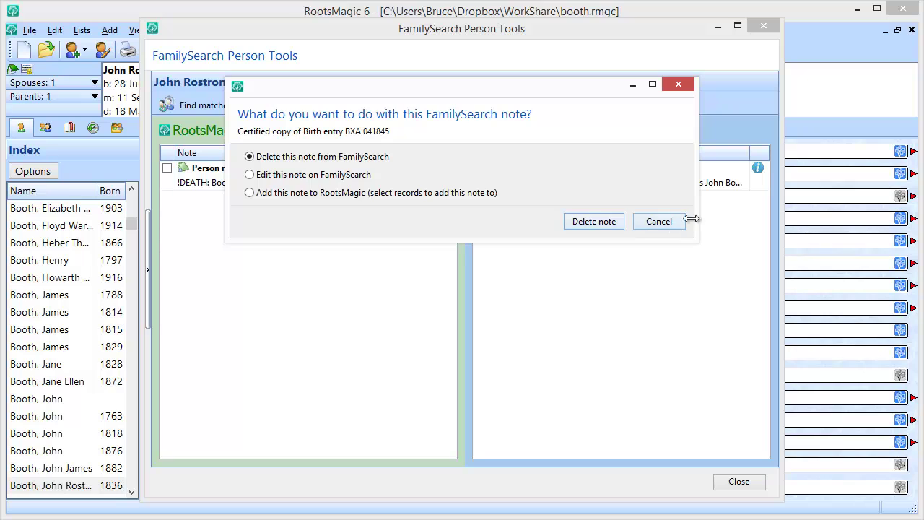
pyautogui.moveTo(591, 94); pyautogui.dragTo(551, 215)
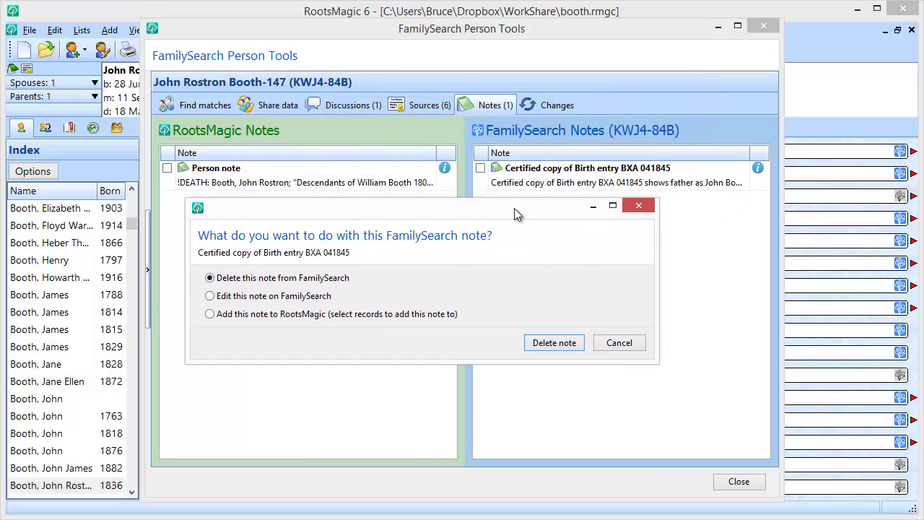
pyautogui.moveTo(512, 211); pyautogui.dragTo(550, 78)
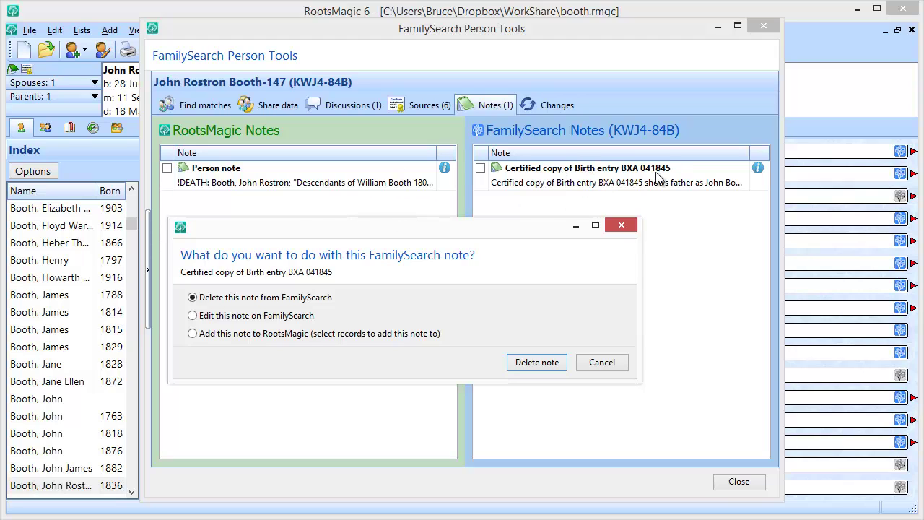
pyautogui.moveTo(506, 224); pyautogui.dragTo(559, 73)
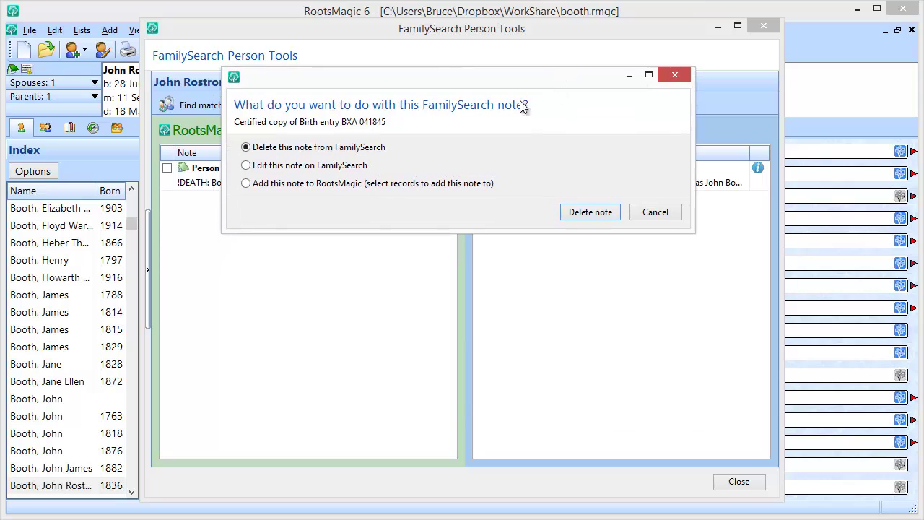
pyautogui.click(326, 166)
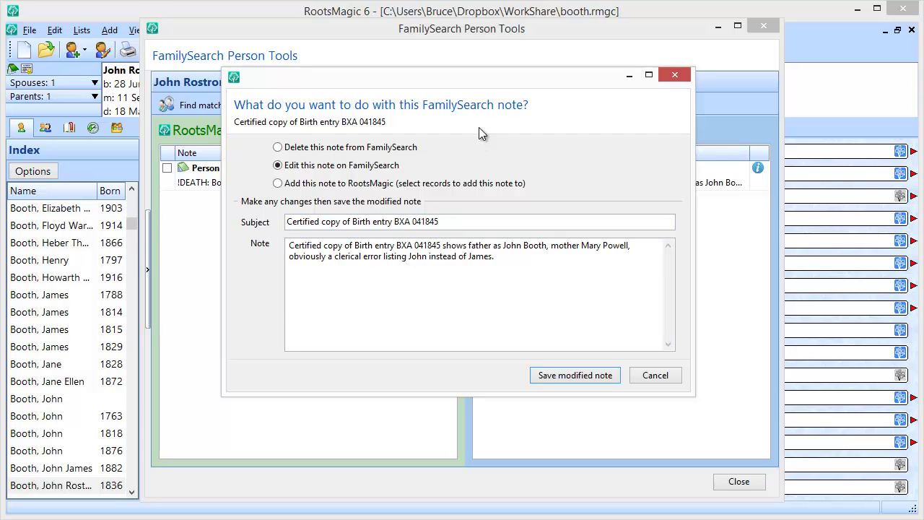
pyautogui.moveTo(495, 86); pyautogui.dragTo(372, 116)
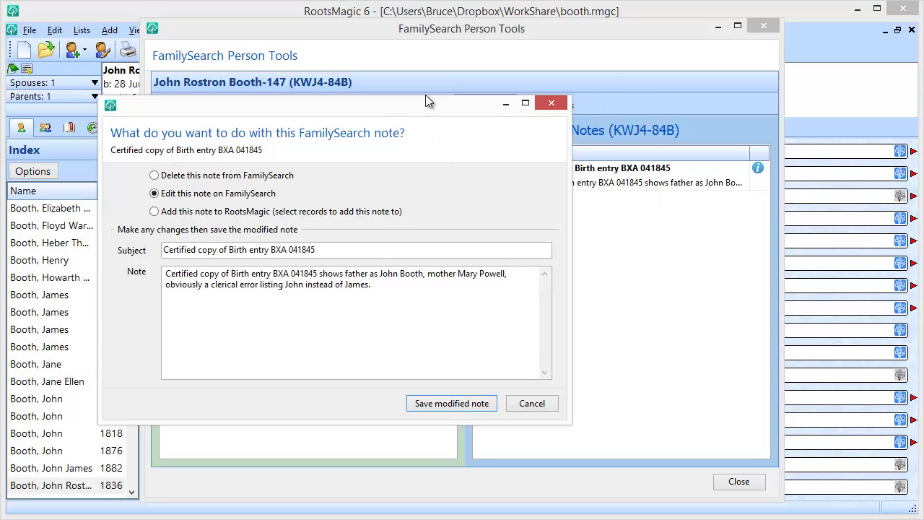
pyautogui.moveTo(425, 96); pyautogui.dragTo(517, 46)
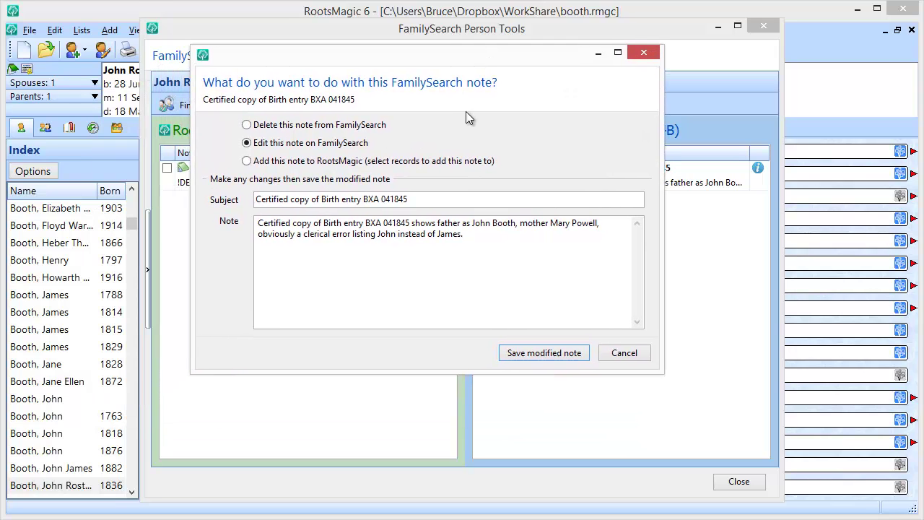
# Step: Add the FamilySearch note to RootsMagic attached to Birth, with "This note came from FamilySearch." appended to its text
pyautogui.click(247, 161)
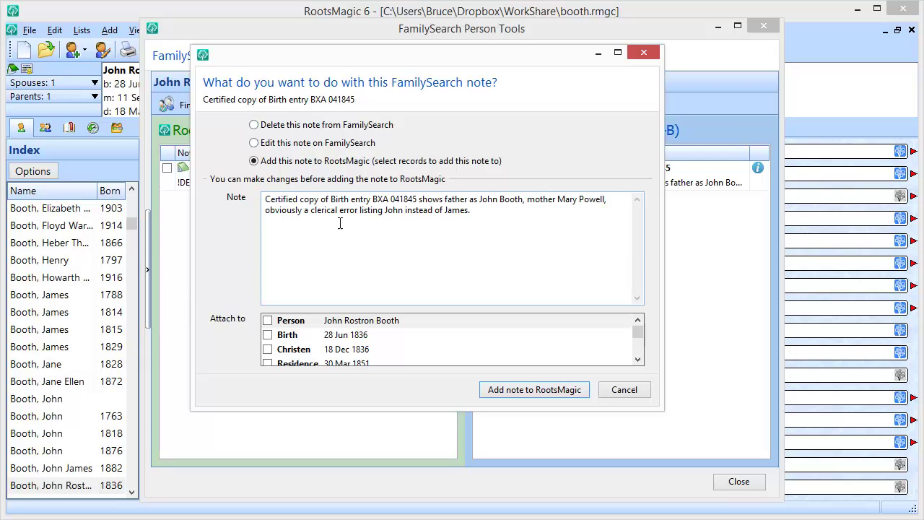
pyautogui.click(480, 213)
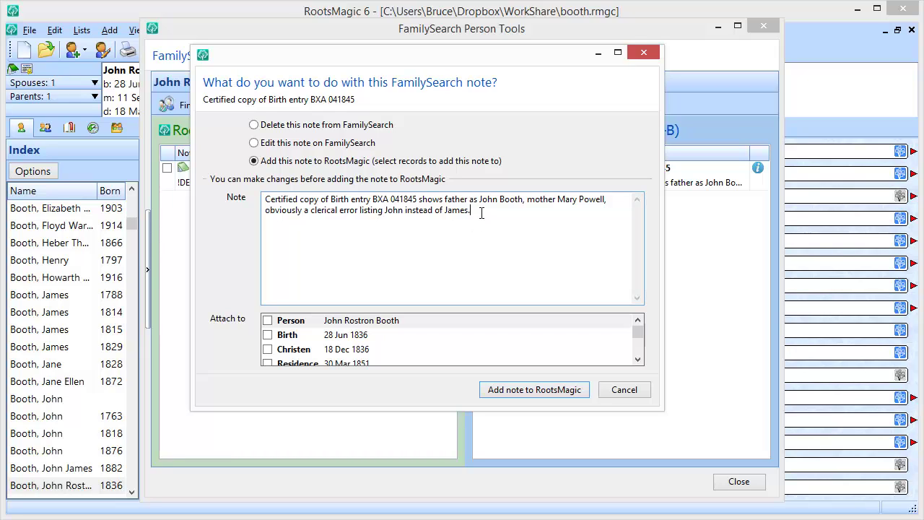
pyautogui.write('This note came from FamilySEar')
pyautogui.press('BackSpace')
pyautogui.press('BackSpace')
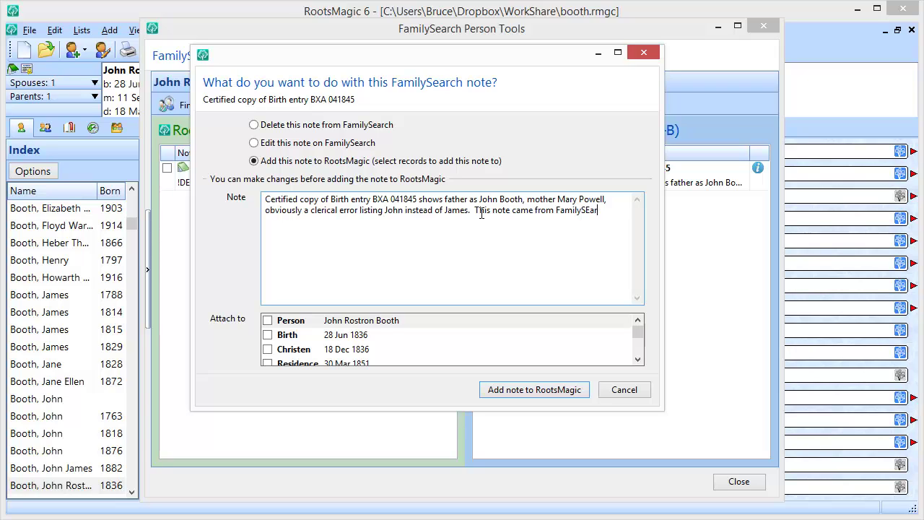
pyautogui.press('BackSpace')
pyautogui.write('earch.')
pyautogui.click(267, 337)
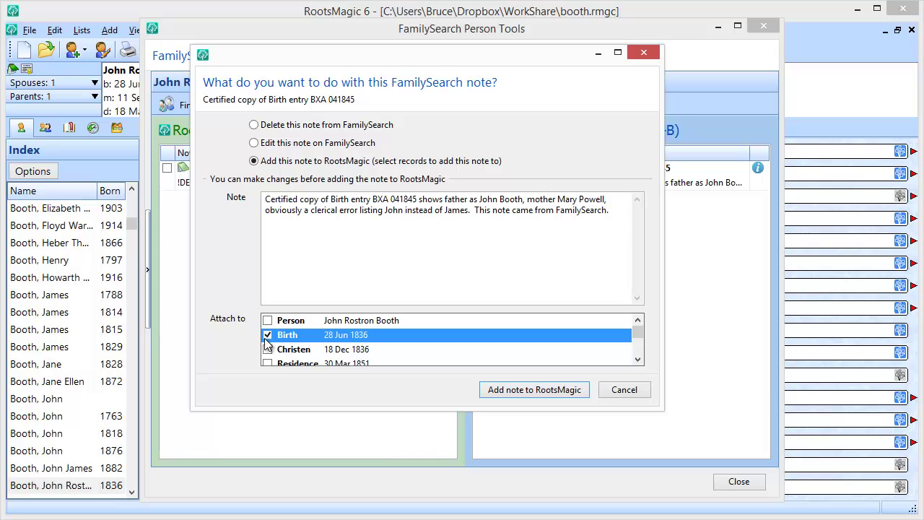
pyautogui.click(525, 390)
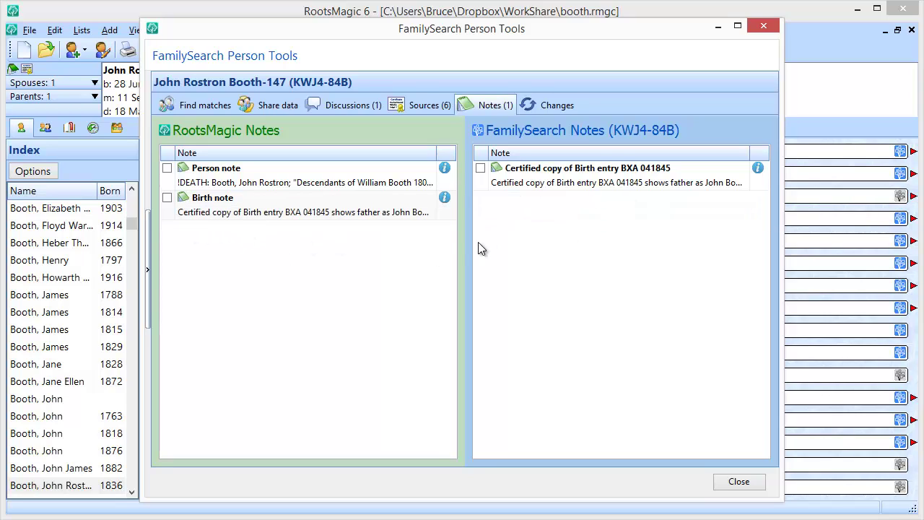
# Step: Read the full text of the RootsMagic birth note and compare it with the original FamilySearch note
pyautogui.click(443, 199)
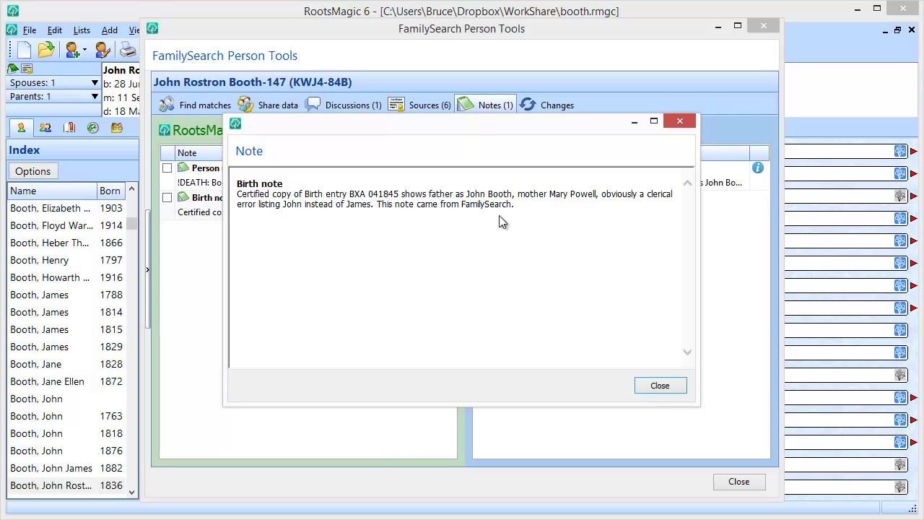
pyautogui.click(664, 384)
pyautogui.click(758, 169)
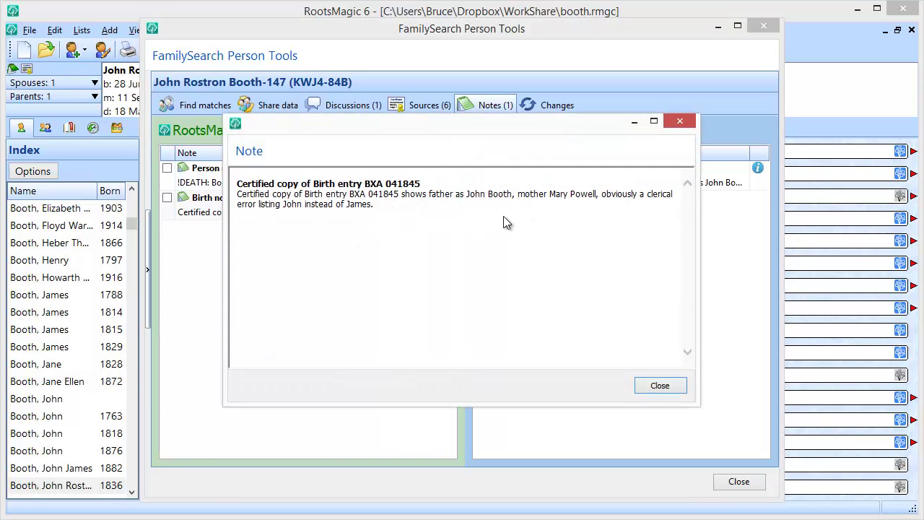
pyautogui.click(658, 385)
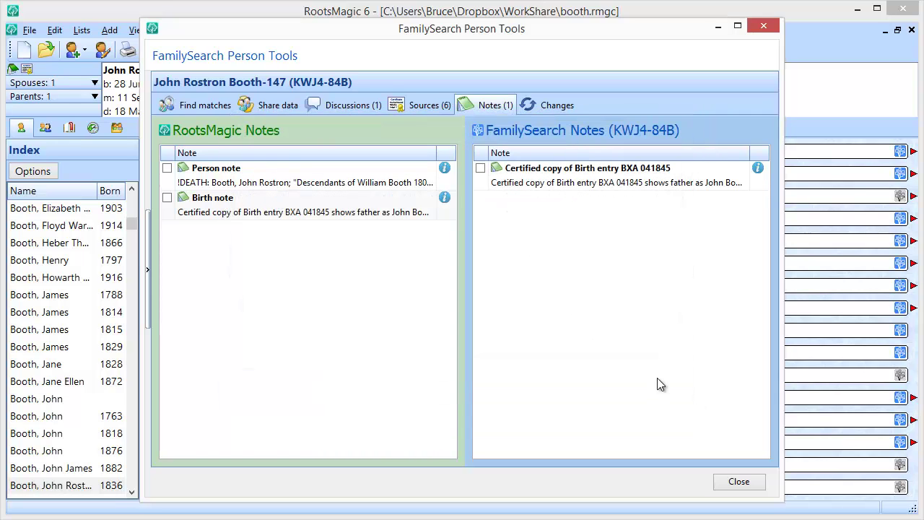